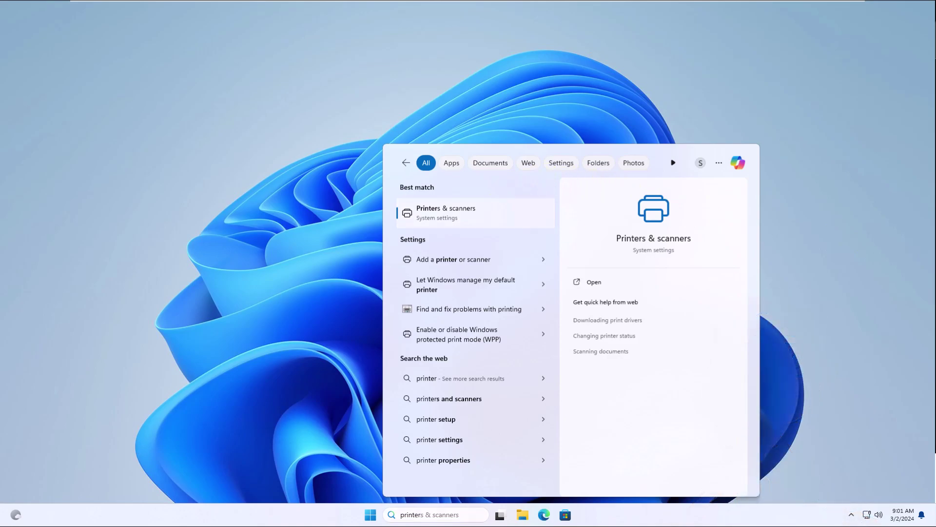
Open the Printers & scanners settings and look up drivers for the EPSON L3210 Series.
{"action": "key", "text": "Return"}
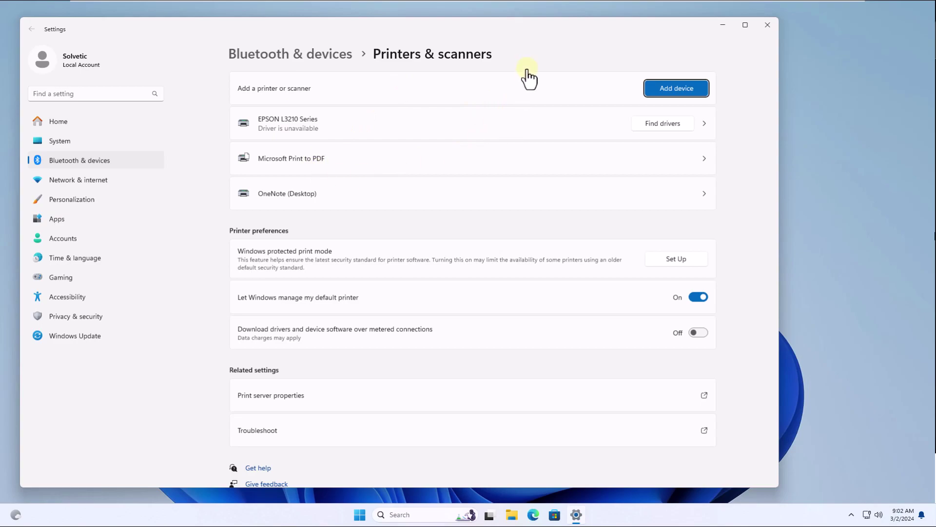
{"action": "left_click", "coordinate": [657, 124]}
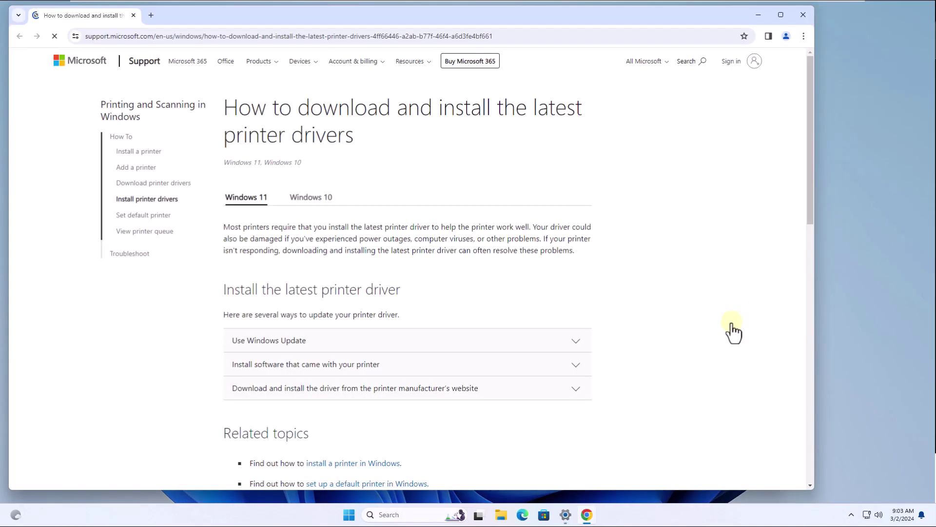
{"action": "scroll", "coordinate": [580, 373], "scroll_direction": "down", "scroll_amount": 2}
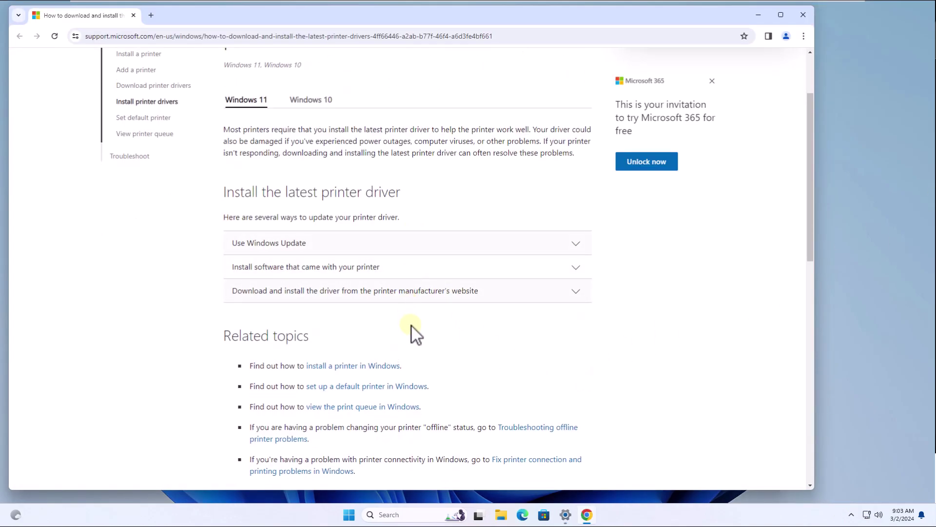
{"action": "left_click", "coordinate": [803, 15]}
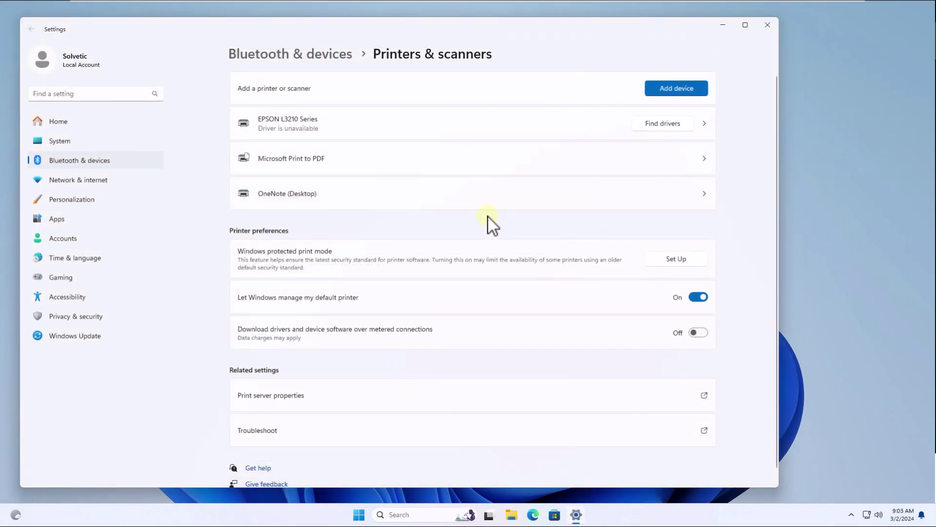
View the settings page of the EPSON L3210 Series, return to the printer list and minimize the window.
{"action": "left_click", "coordinate": [523, 132]}
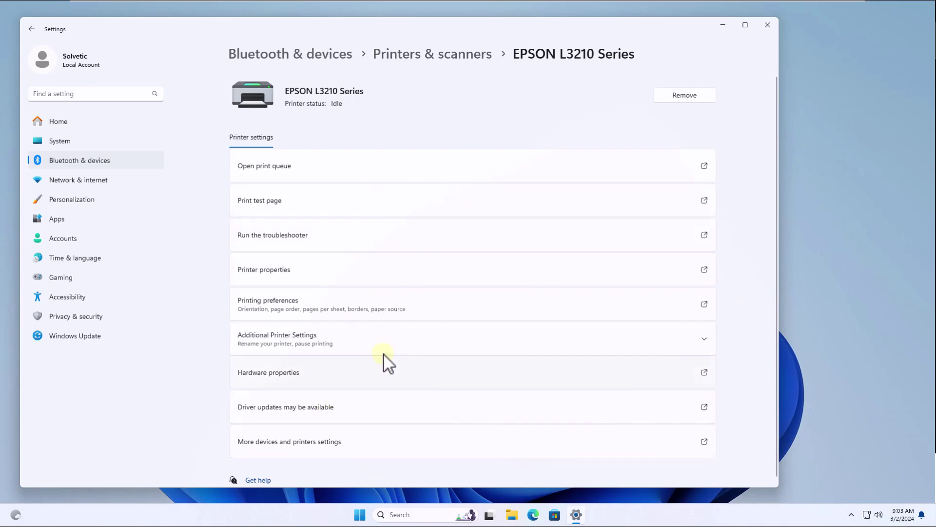
{"action": "left_click", "coordinate": [456, 55]}
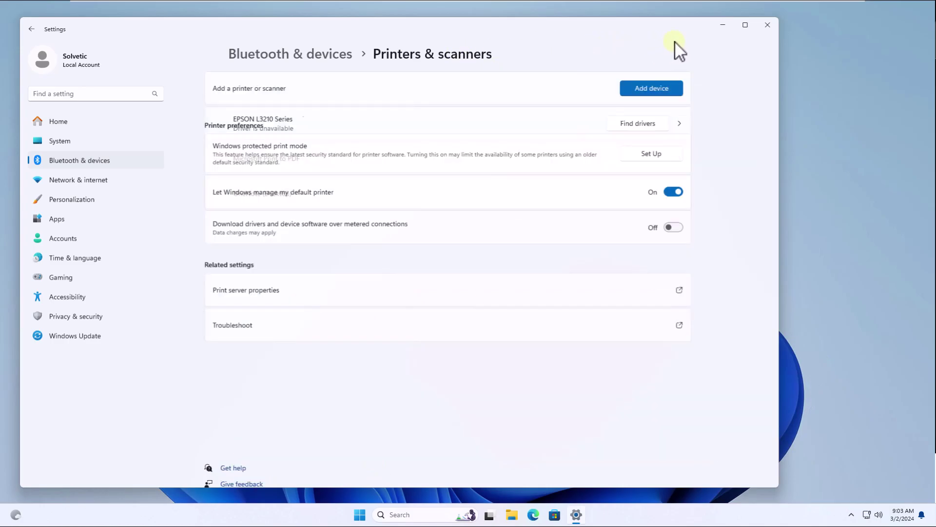
{"action": "left_click", "coordinate": [721, 26]}
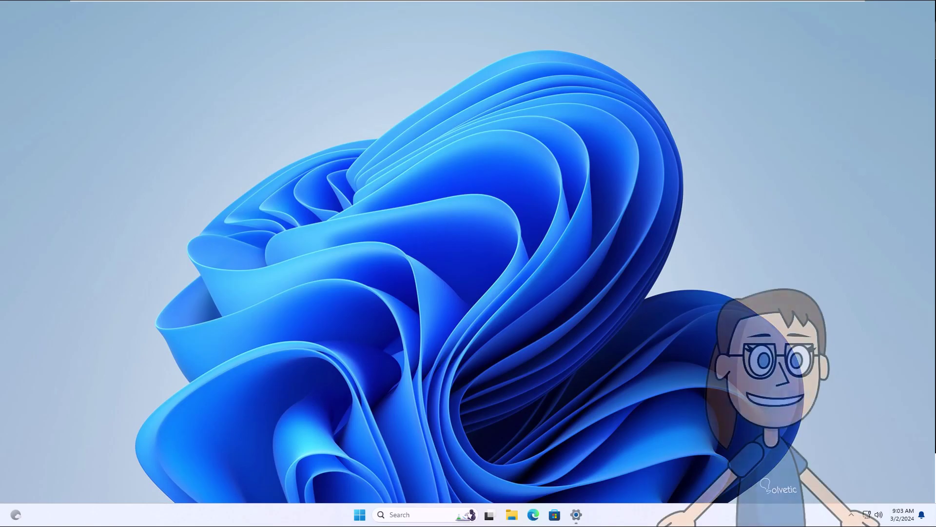
Bring the printer settings back, start adding a new device manually and search for an older printer.
{"action": "left_click", "coordinate": [576, 515]}
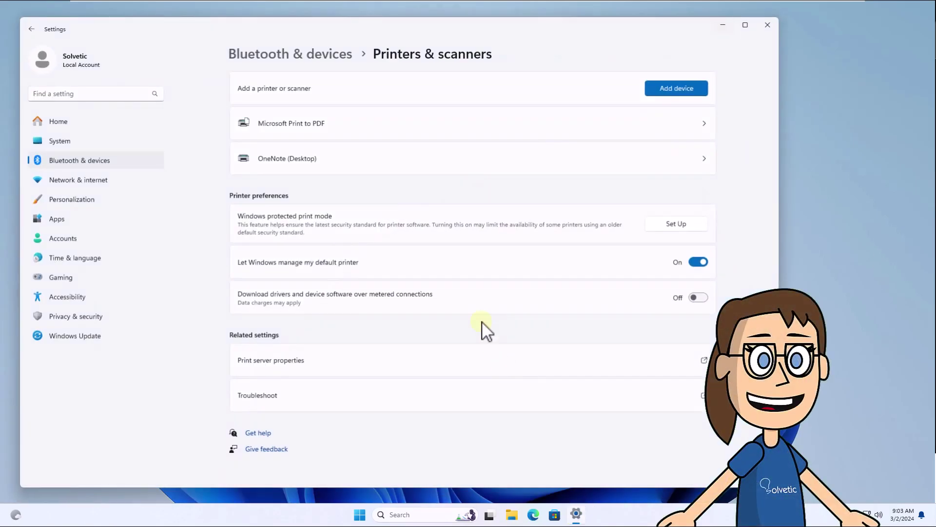
{"action": "left_click", "coordinate": [680, 91]}
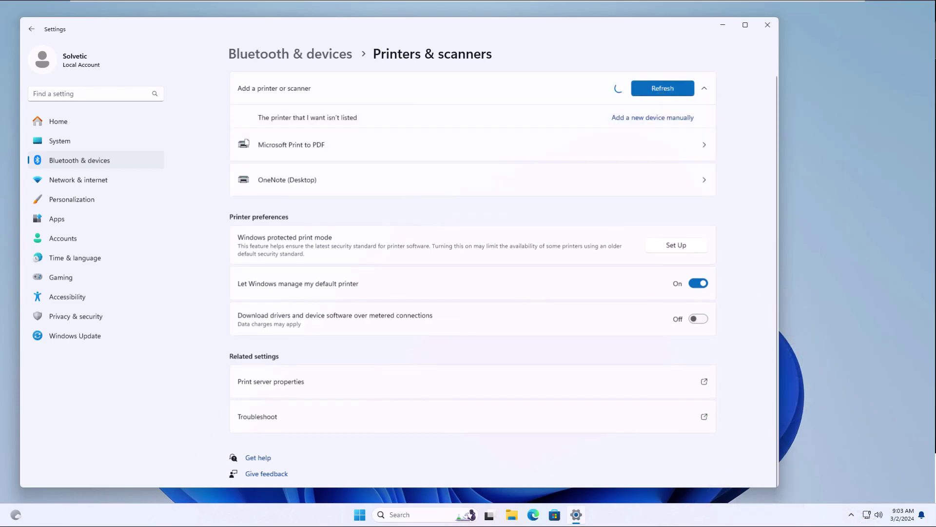
{"action": "left_click", "coordinate": [677, 119]}
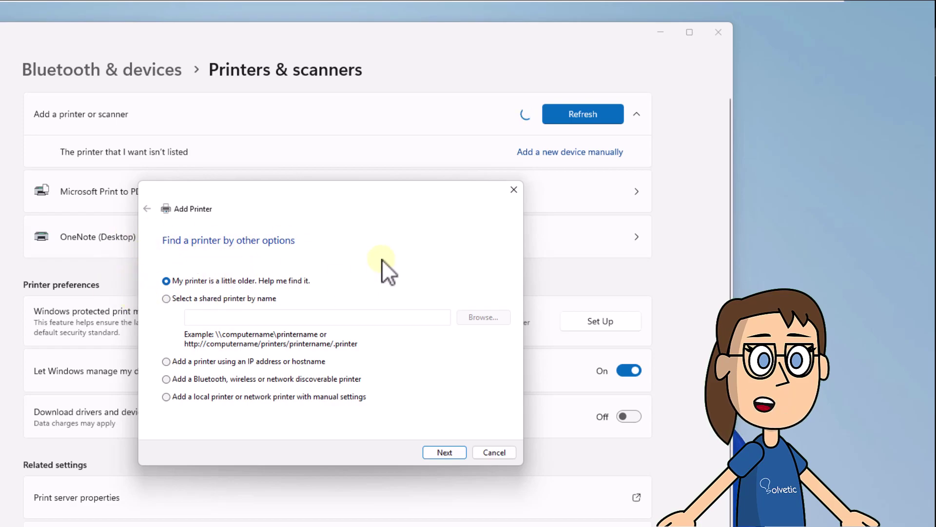
{"action": "left_click", "coordinate": [443, 453]}
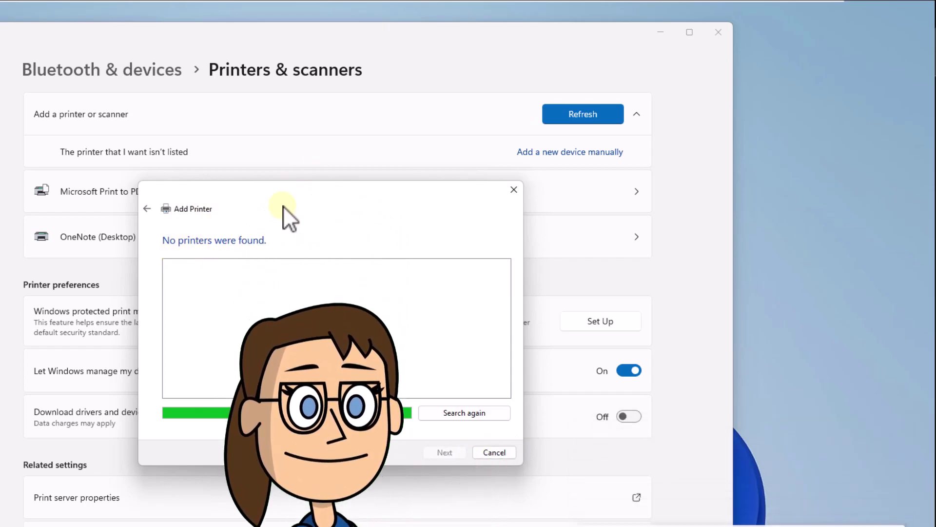
{"action": "left_click", "coordinate": [148, 207]}
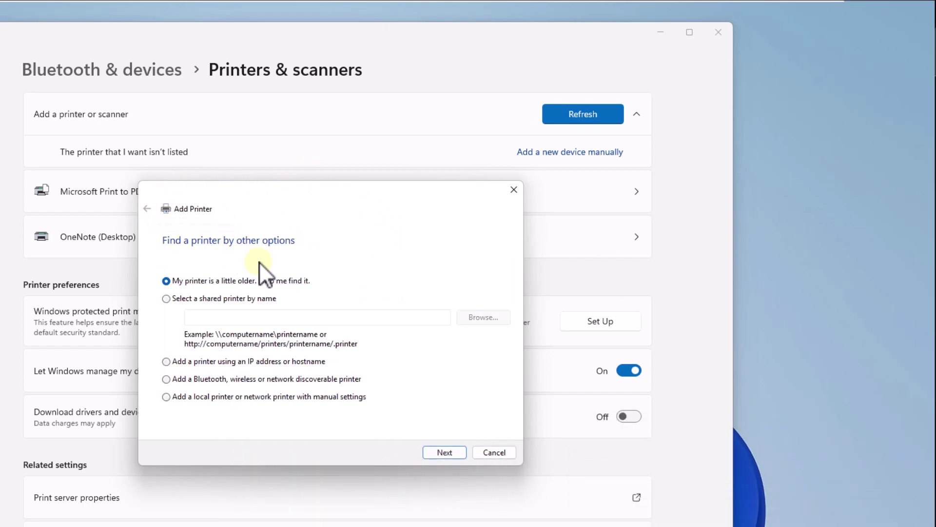
Choose to select a shared printer by name and enter \\192.168.10.25\Epson as its path.
{"action": "left_click", "coordinate": [235, 298]}
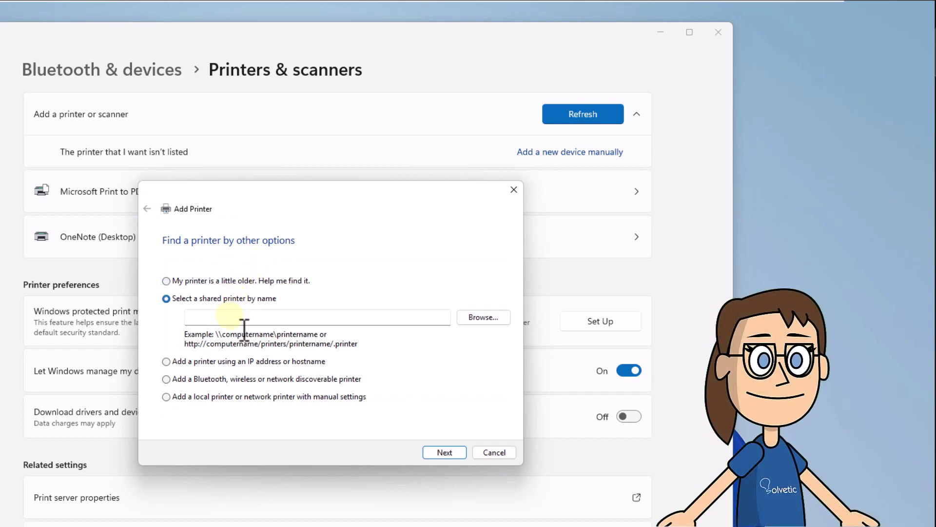
{"action": "key", "text": "Tab"}
{"action": "type", "text": "\\\\192.168.10.25"}
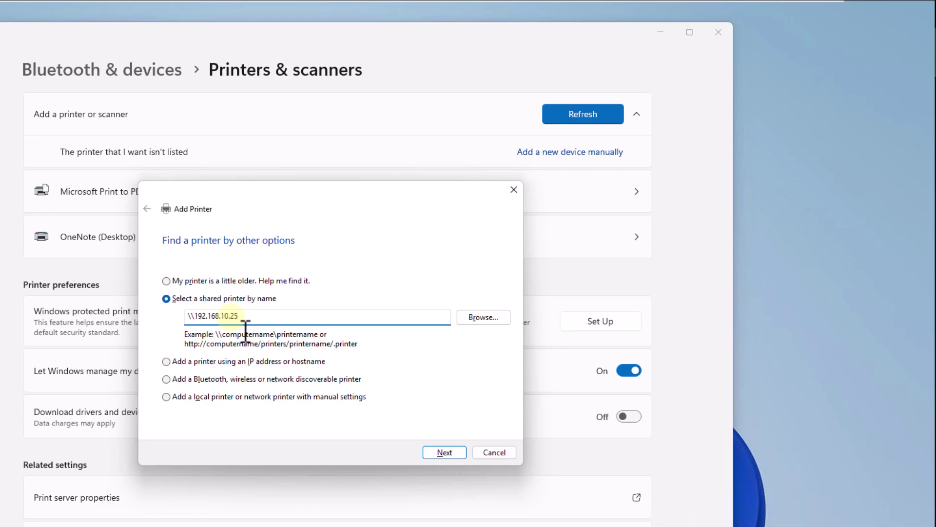
{"action": "type", "text": "\\Epson"}
Try to add a printer by IP address 192.168.10.21 with device type Autodetect, and return to the search options.
{"action": "left_click", "coordinate": [171, 361]}
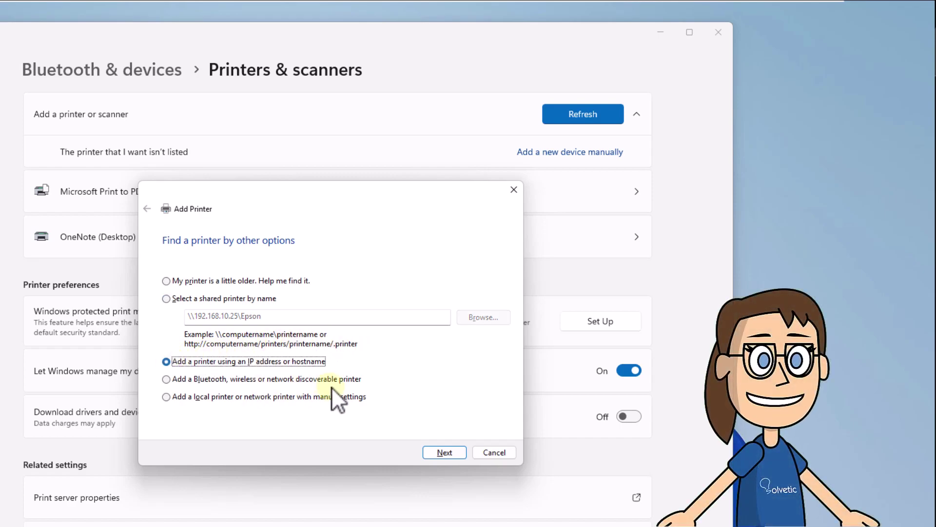
{"action": "left_click", "coordinate": [434, 451]}
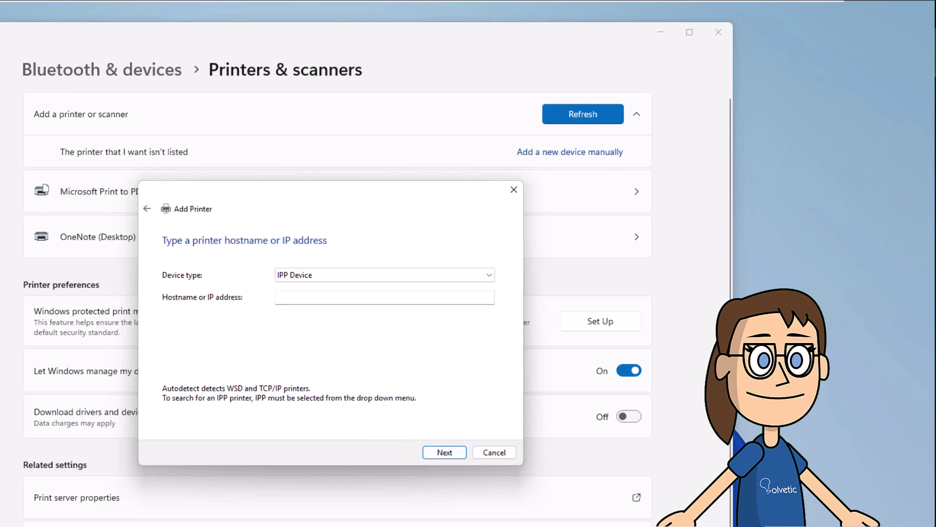
{"action": "left_click", "coordinate": [471, 278]}
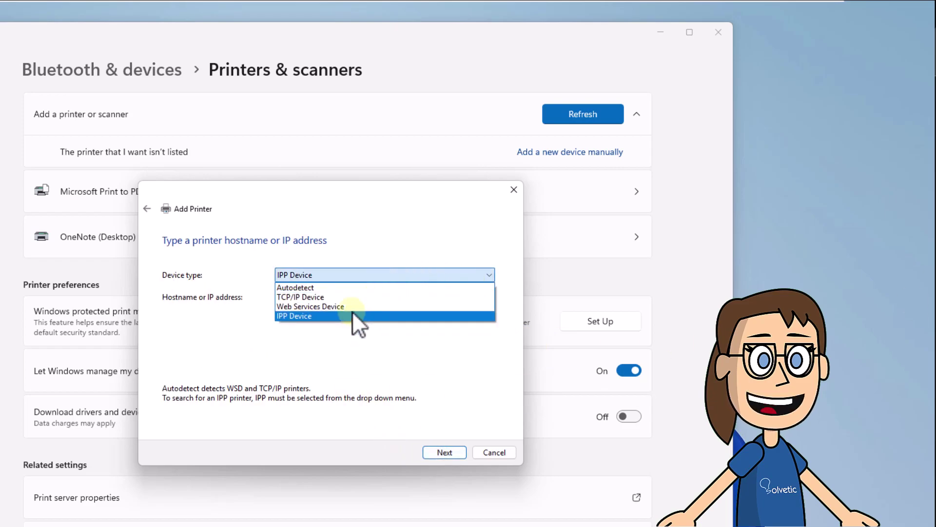
{"action": "left_click", "coordinate": [306, 287]}
{"action": "left_click", "coordinate": [313, 298]}
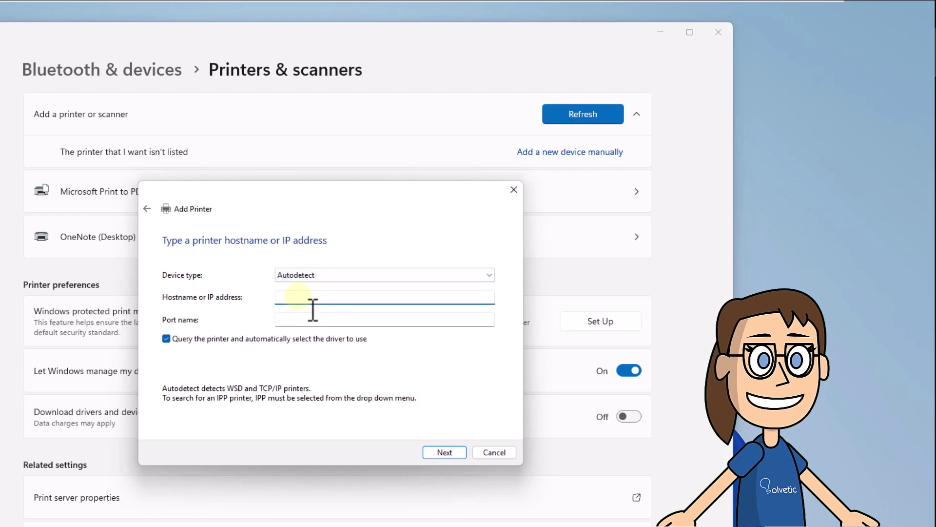
{"action": "type", "text": "192.168.10.21"}
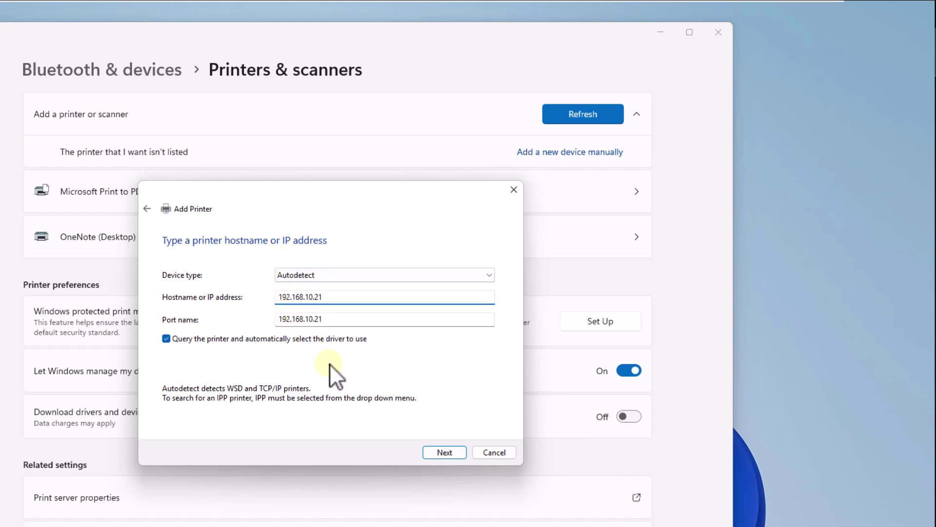
{"action": "left_click", "coordinate": [438, 448]}
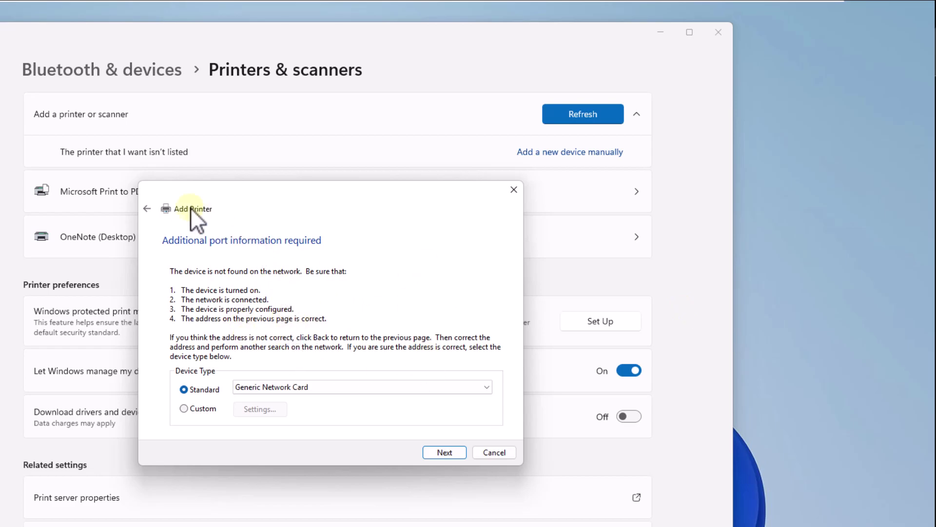
{"action": "left_click", "coordinate": [147, 209]}
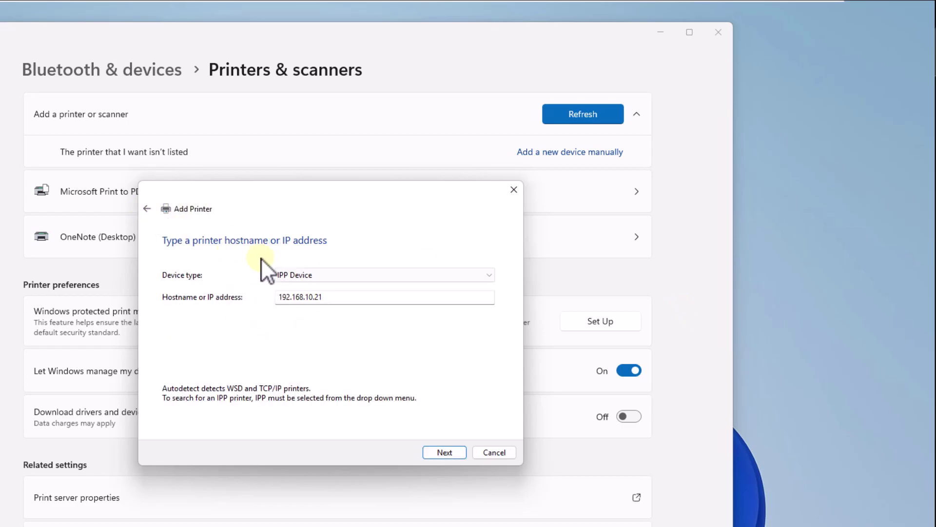
{"action": "left_click", "coordinate": [147, 208]}
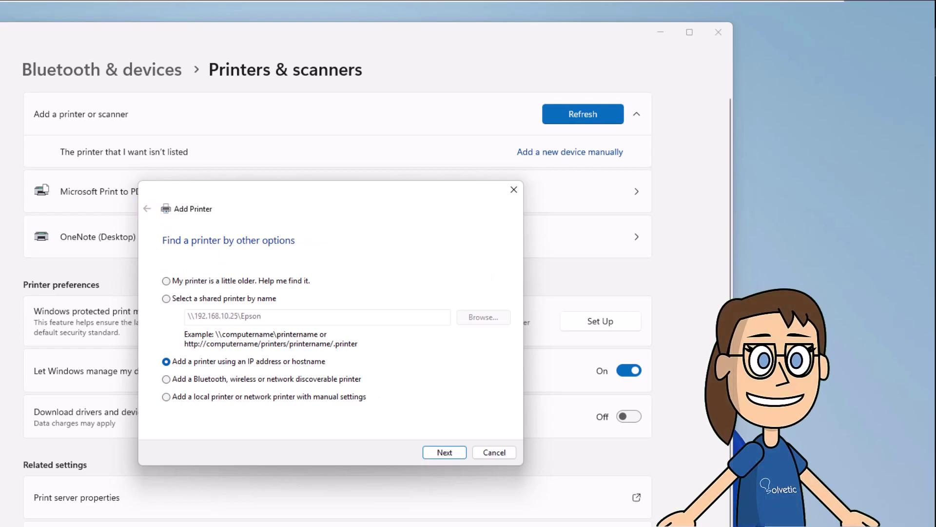
Search for a Bluetooth, wireless or network discoverable printer.
{"action": "left_click", "coordinate": [169, 382]}
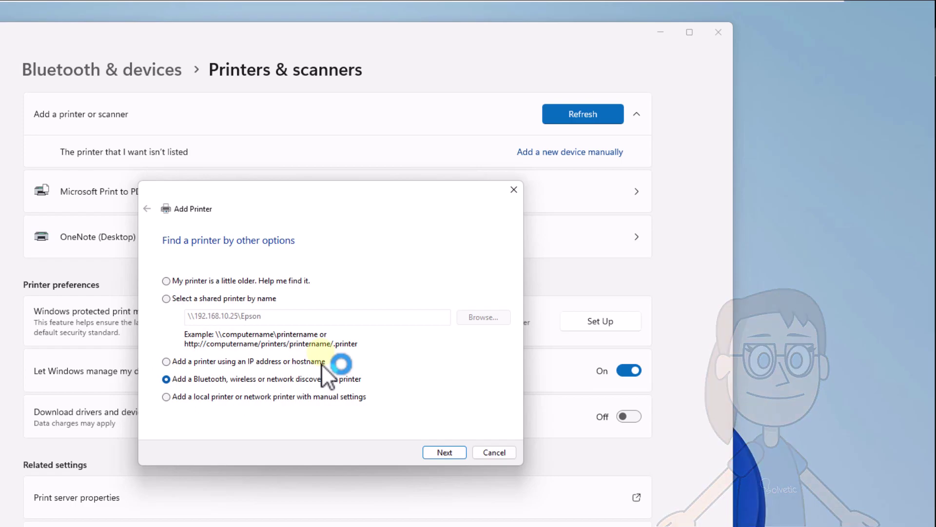
{"action": "left_click", "coordinate": [444, 452]}
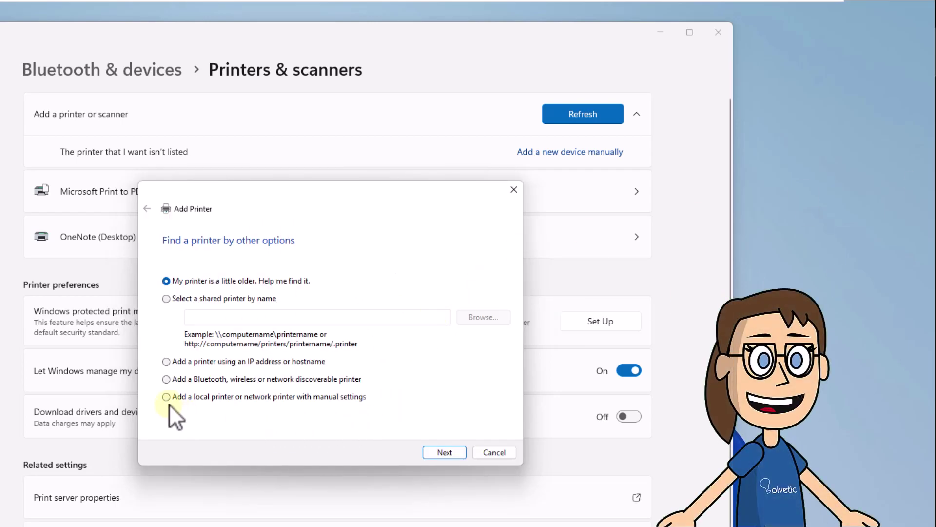
Choose to add a local printer with manual settings on the existing port LPT1: (Printer Port).
{"action": "left_click", "coordinate": [167, 399]}
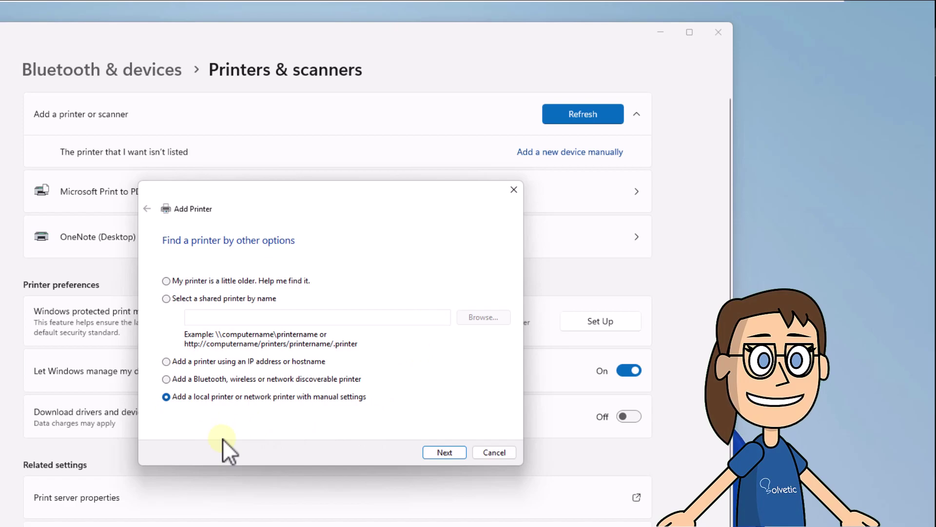
{"action": "left_click", "coordinate": [443, 453]}
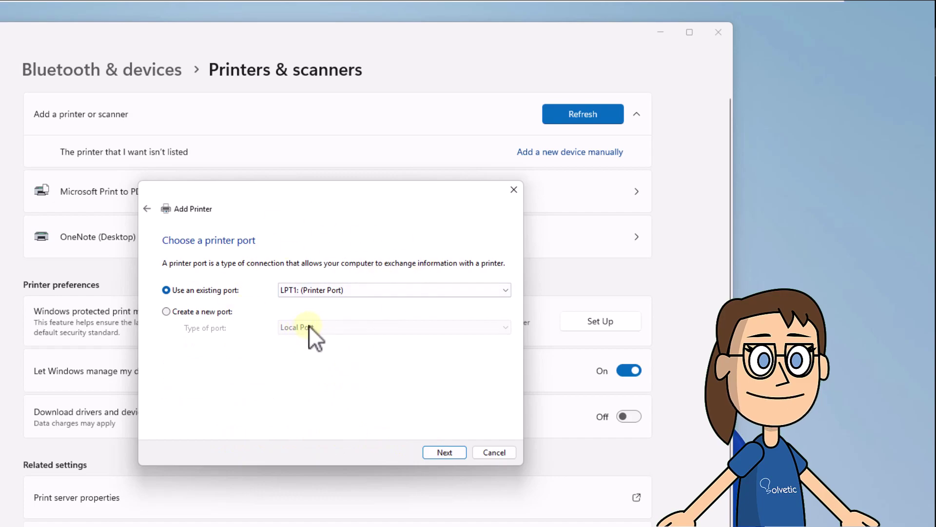
{"action": "left_click", "coordinate": [449, 452]}
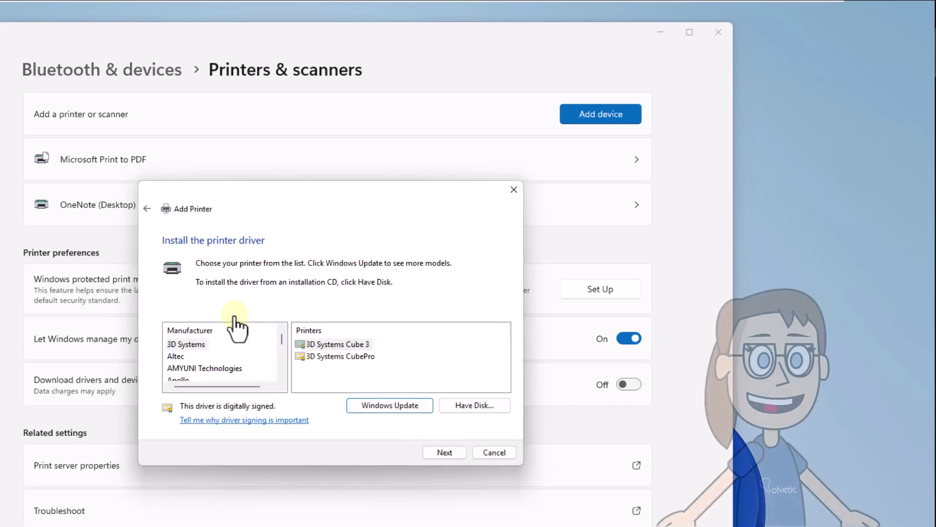
Select the manufacturer Epson and the EPSON LASER LP-2500 driver for the new printer.
{"action": "scroll", "coordinate": [204, 358], "scroll_direction": "down", "scroll_amount": 2}
{"action": "scroll", "coordinate": [199, 363], "scroll_direction": "down", "scroll_amount": 5}
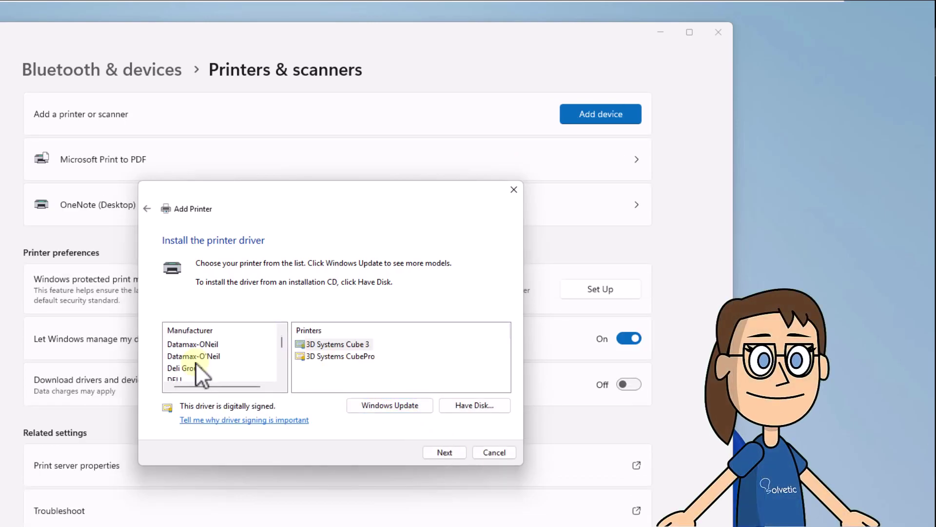
{"action": "scroll", "coordinate": [195, 363], "scroll_direction": "down", "scroll_amount": 3}
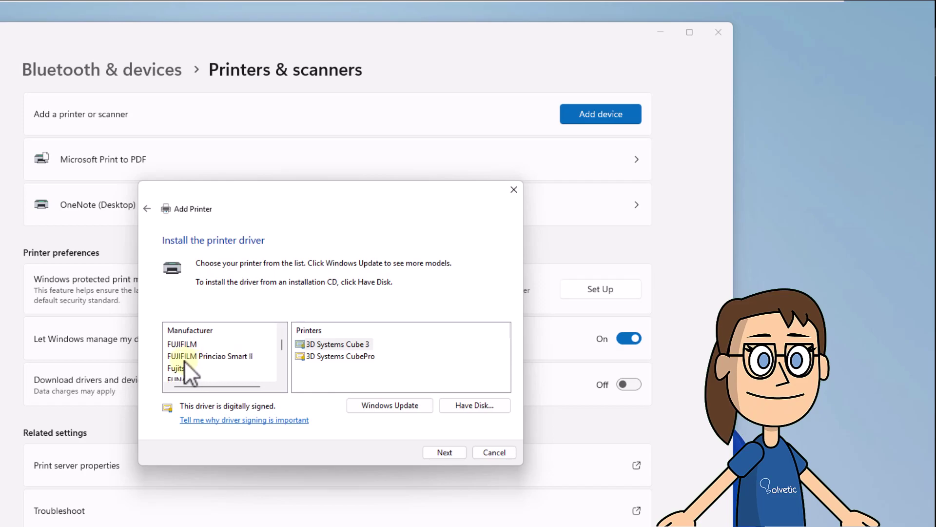
{"action": "scroll", "coordinate": [185, 361], "scroll_direction": "up", "scroll_amount": 1}
{"action": "left_click", "coordinate": [181, 367]}
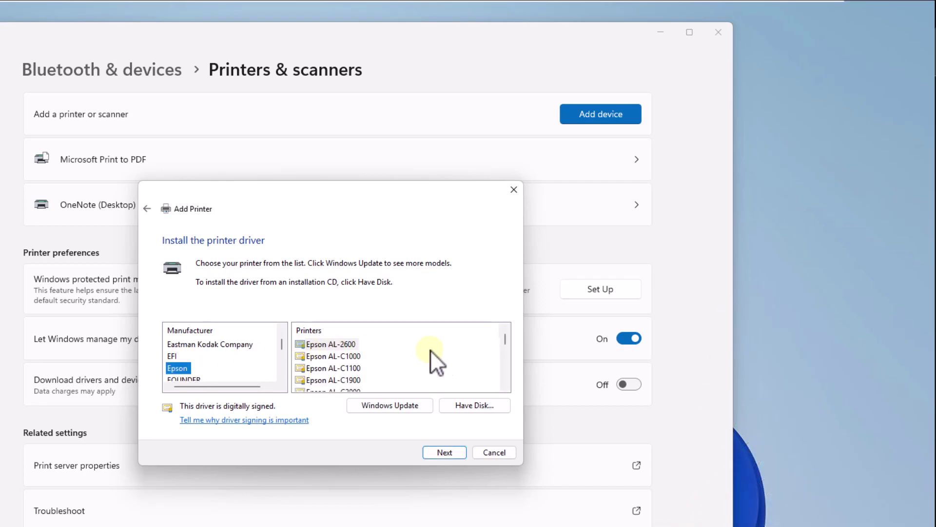
{"action": "left_click_drag", "start_coordinate": [509, 338], "coordinate": [505, 348]}
{"action": "left_click", "coordinate": [379, 365]}
{"action": "scroll", "coordinate": [378, 364], "scroll_direction": "up", "scroll_amount": 2}
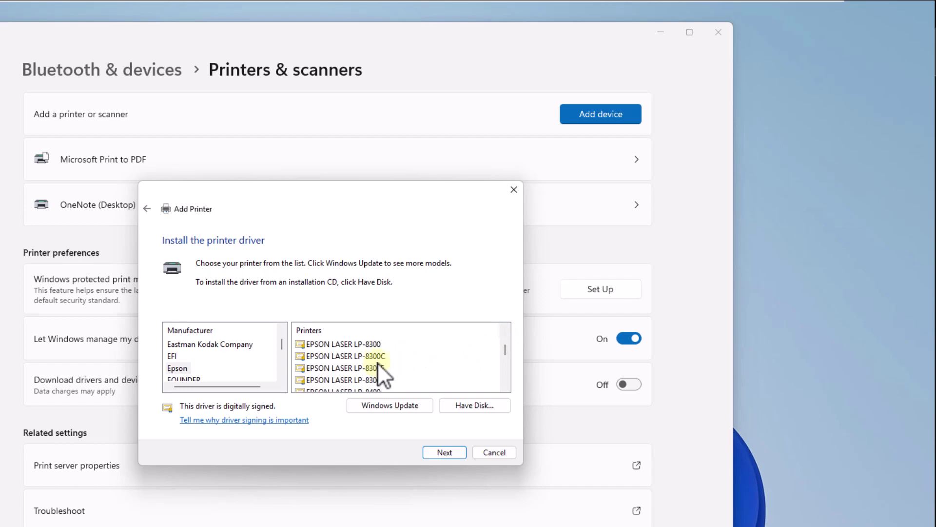
{"action": "left_click", "coordinate": [378, 377]}
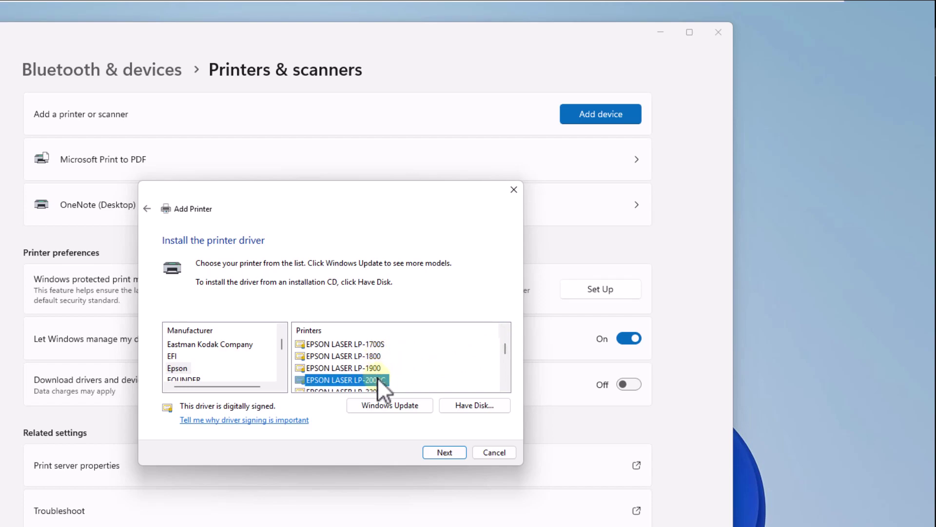
{"action": "key", "text": "Down"}
{"action": "left_click", "coordinate": [446, 454]}
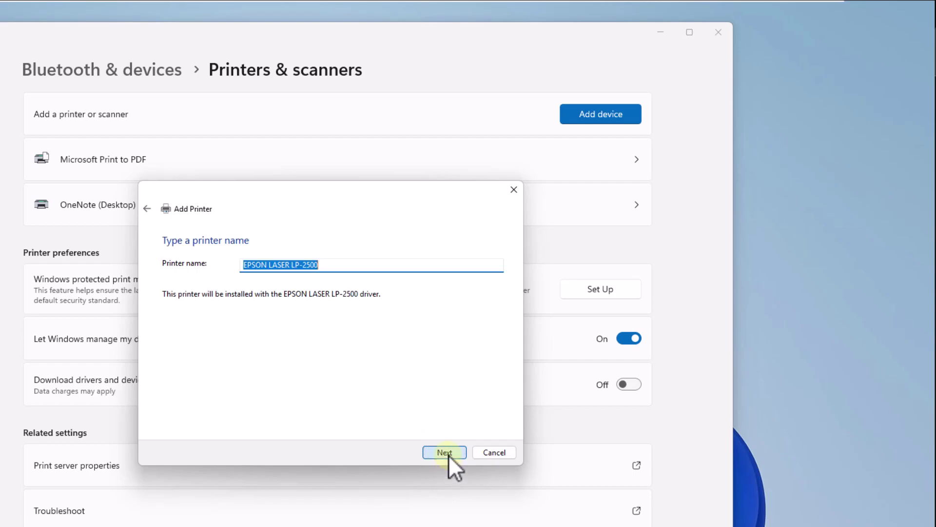
Name the printer EPSON LASER LP and install it.
{"action": "left_click", "coordinate": [335, 266]}
{"action": "left_click_drag", "start_coordinate": [295, 265], "coordinate": [372, 265]}
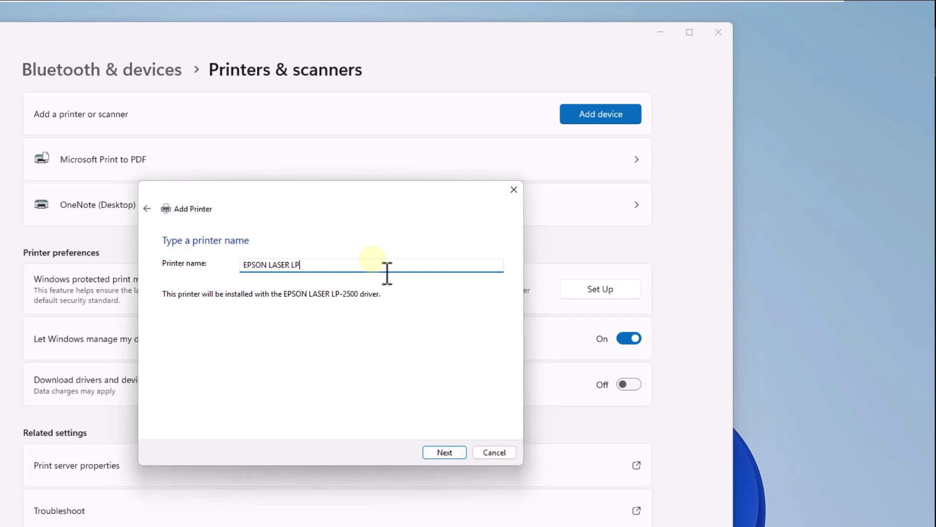
{"action": "left_click", "coordinate": [439, 450]}
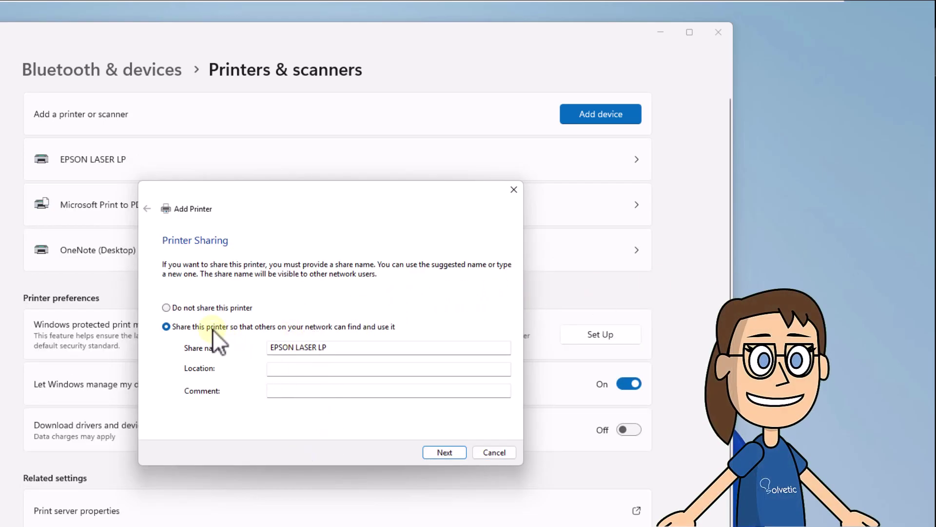
Set the printer not to be shared, finish adding it and close the settings.
{"action": "left_click", "coordinate": [198, 308]}
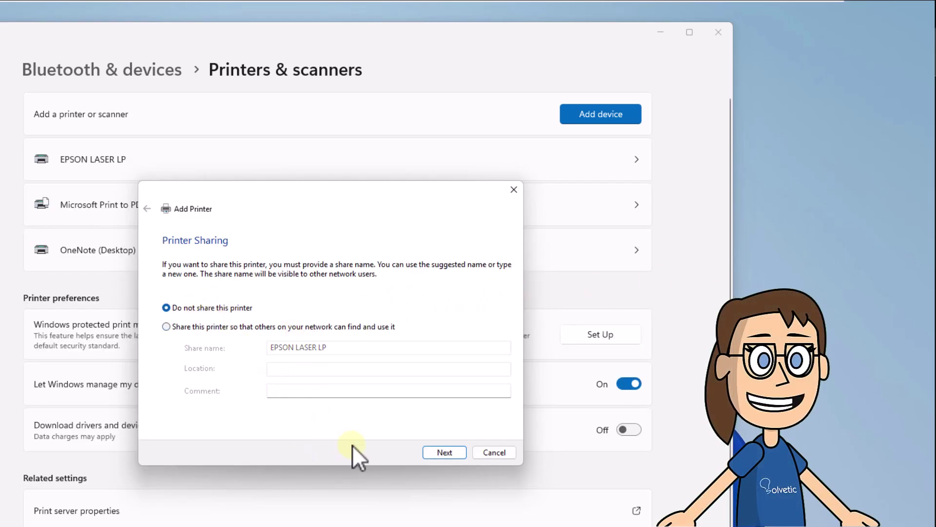
{"action": "left_click", "coordinate": [445, 451]}
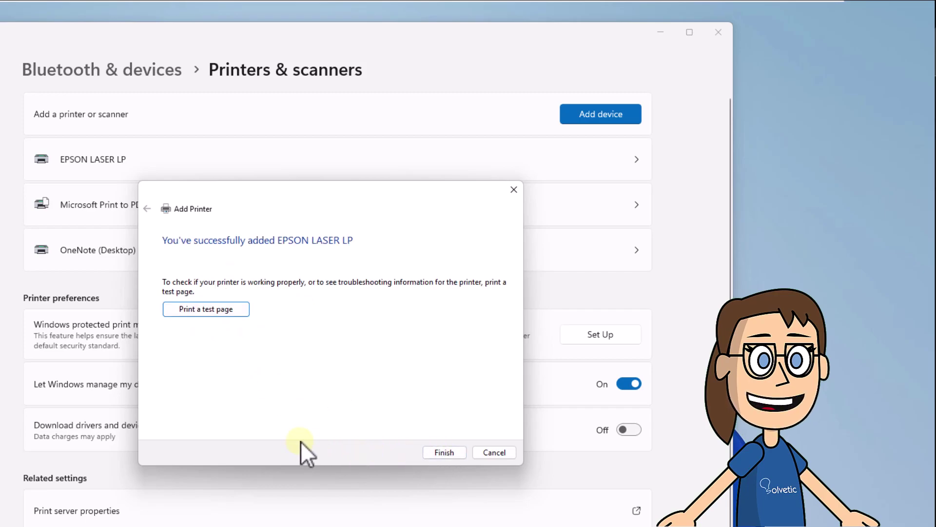
{"action": "left_click", "coordinate": [445, 452]}
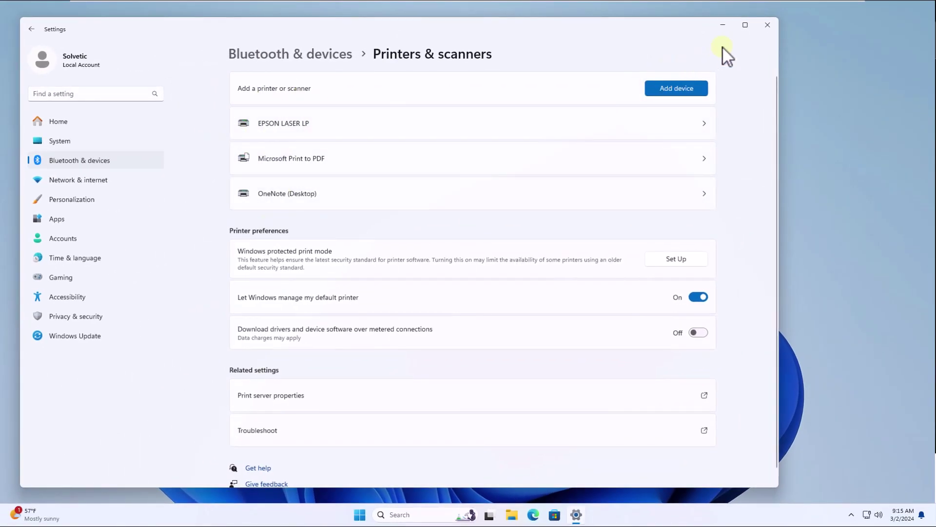
{"action": "left_click", "coordinate": [768, 24]}
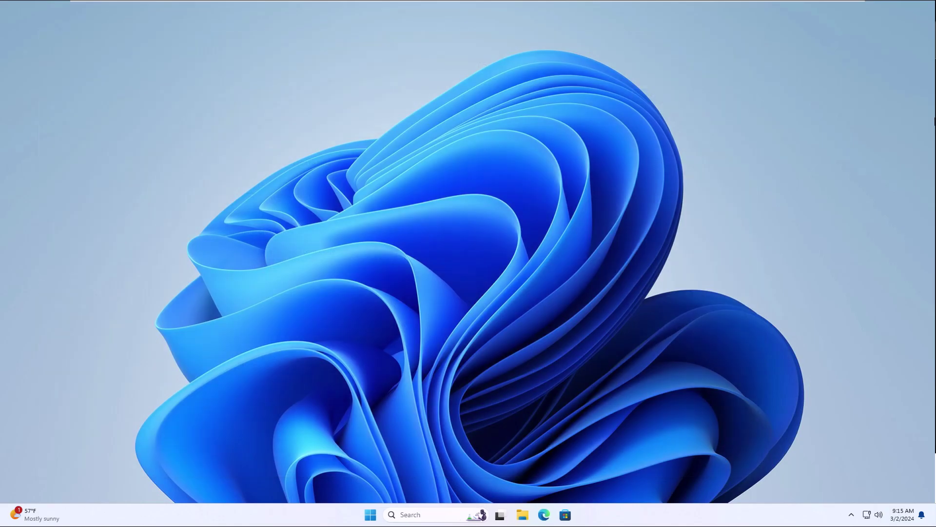